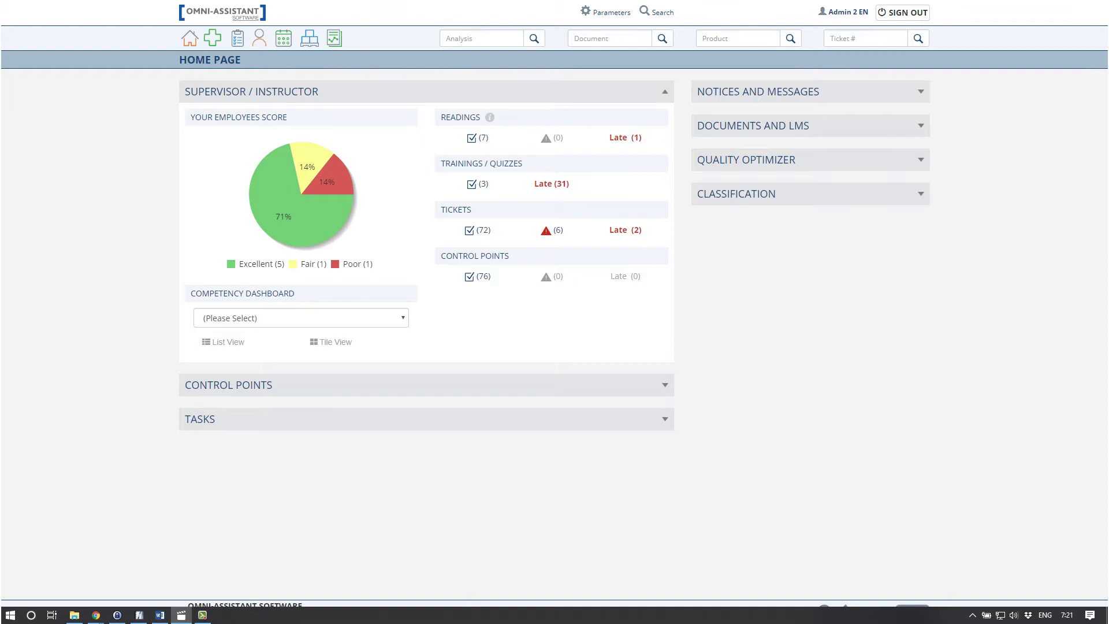
Create a new document with Description 'Form 7' and Description FR 'Formulaire 7'.
click(216, 48)
click(223, 68)
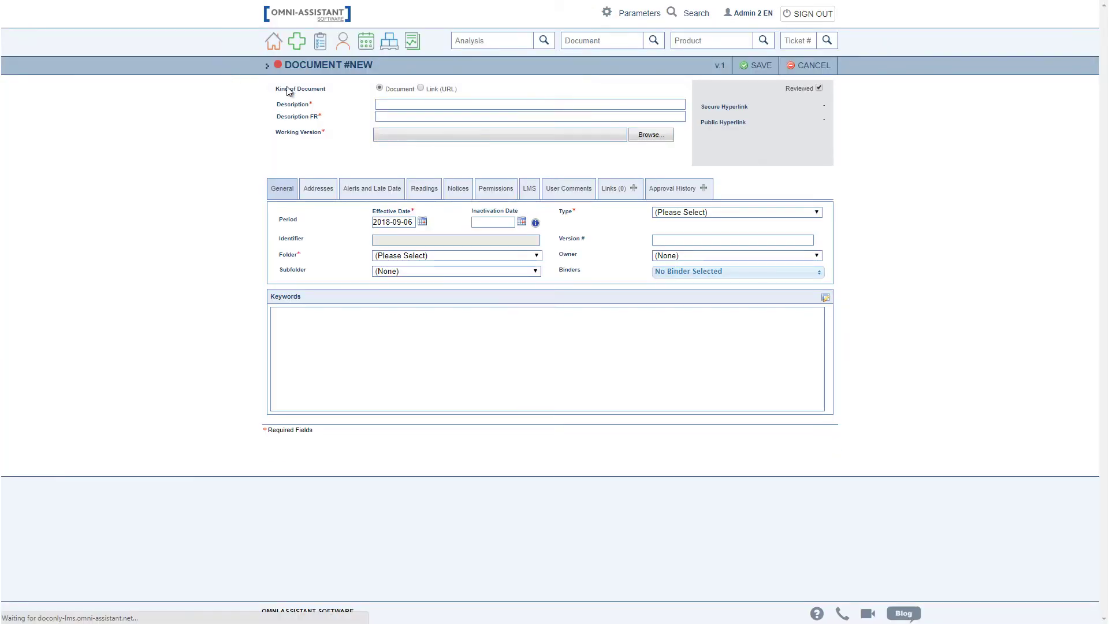
click(415, 104)
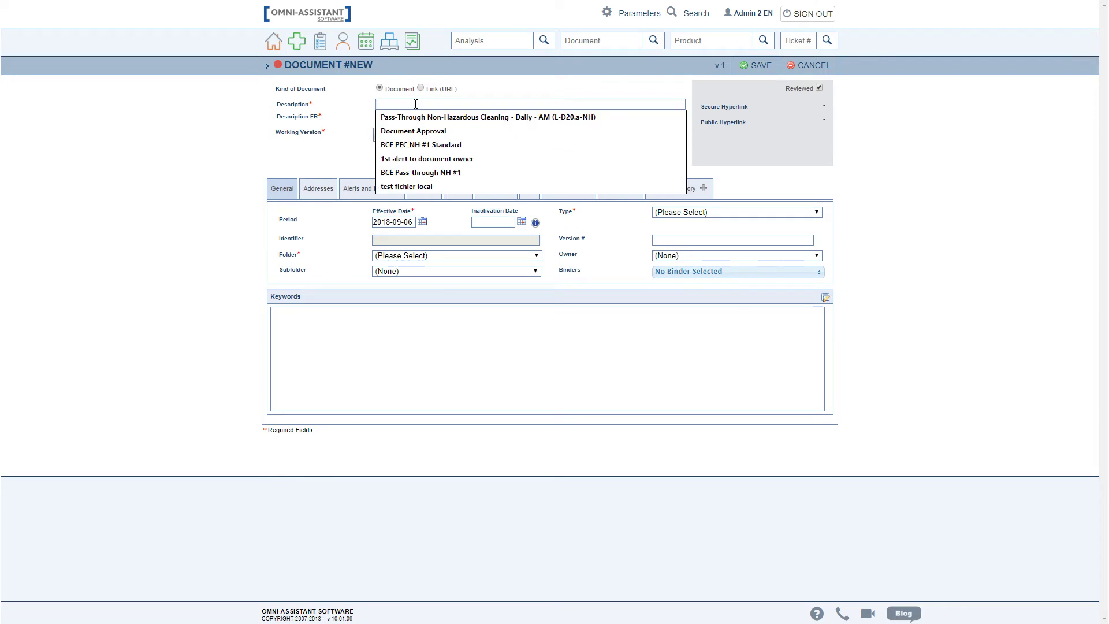
text(Form)
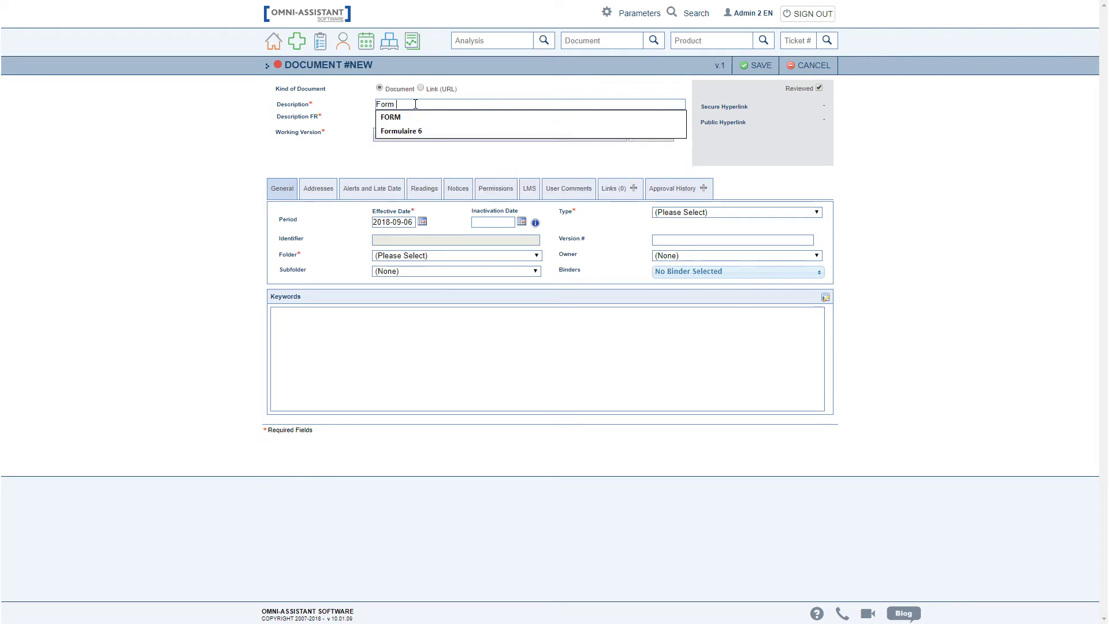
text( 7)
click(427, 118)
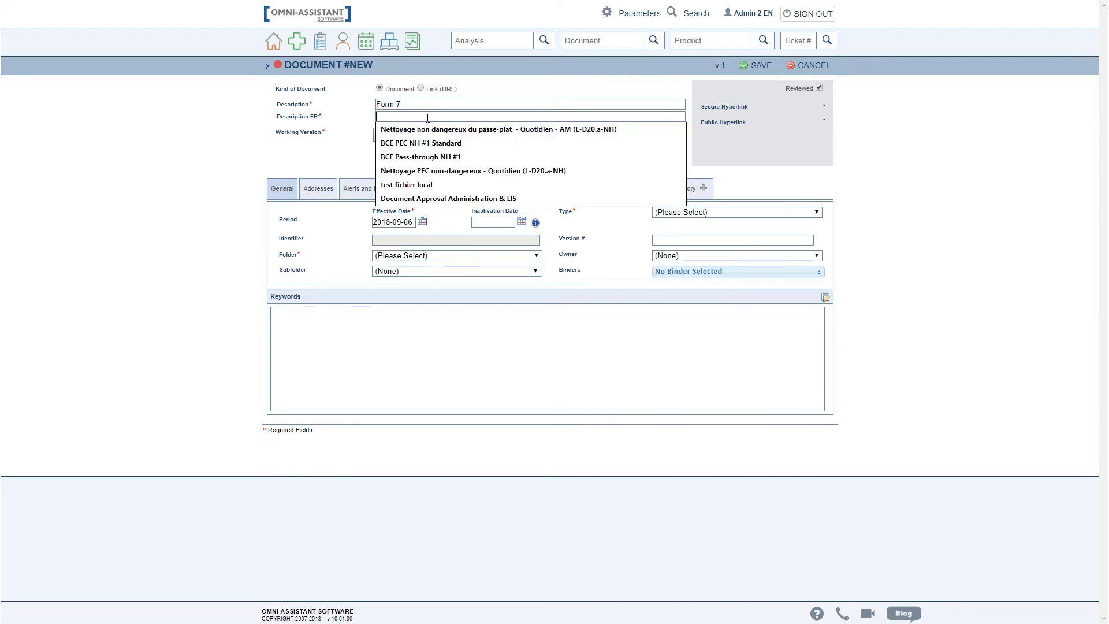
text(Formulai)
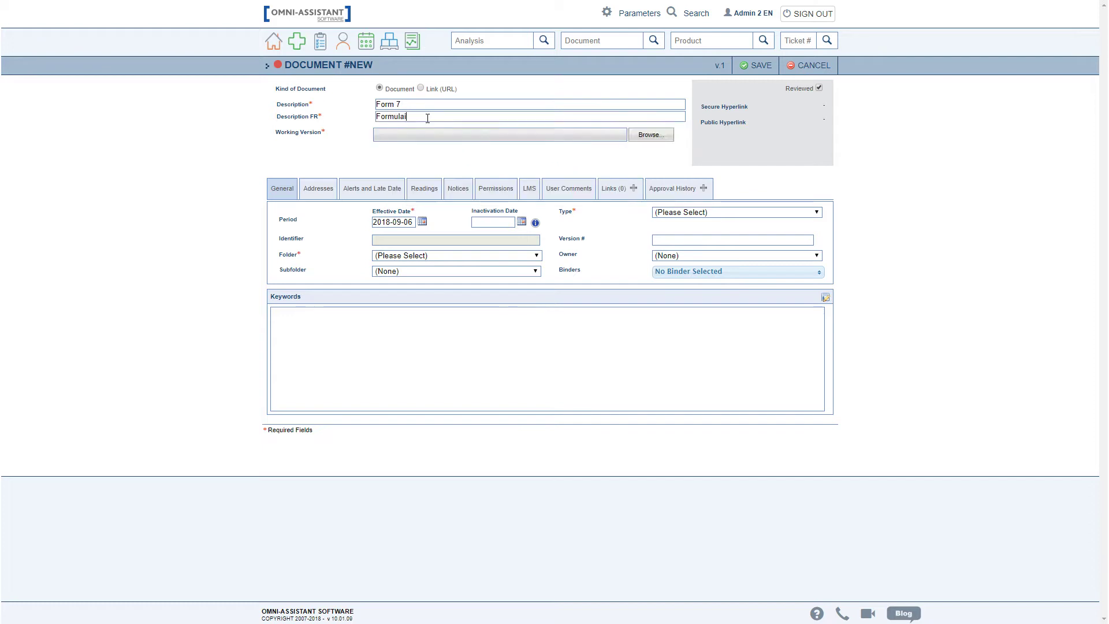
text(re 7)
Attach the Word file Document 1.docx as the working version.
click(651, 135)
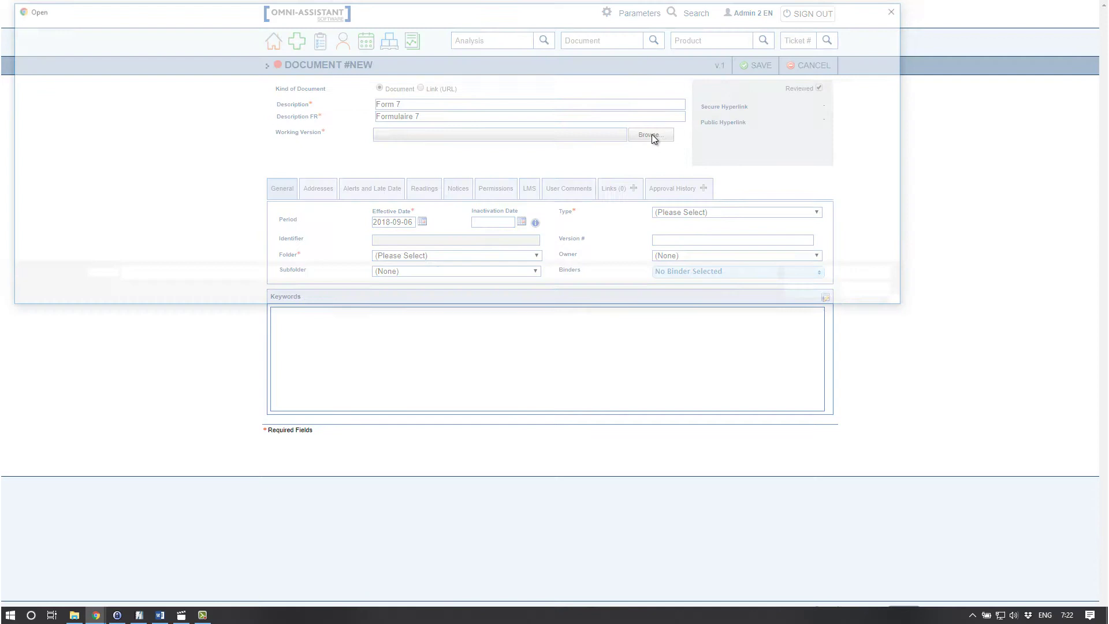
click(128, 107)
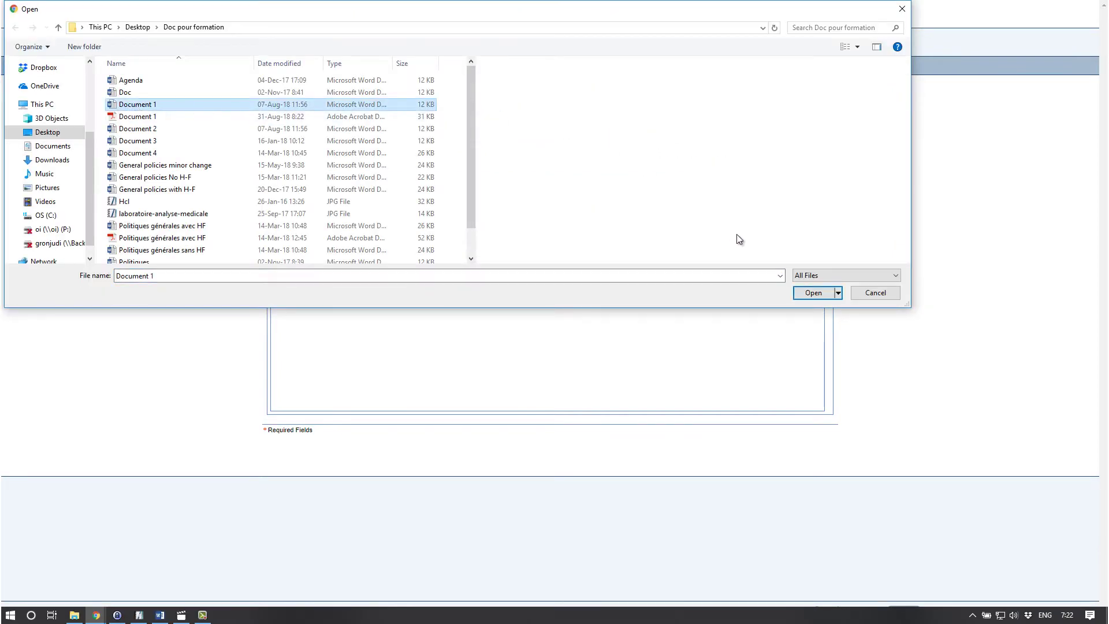
click(813, 293)
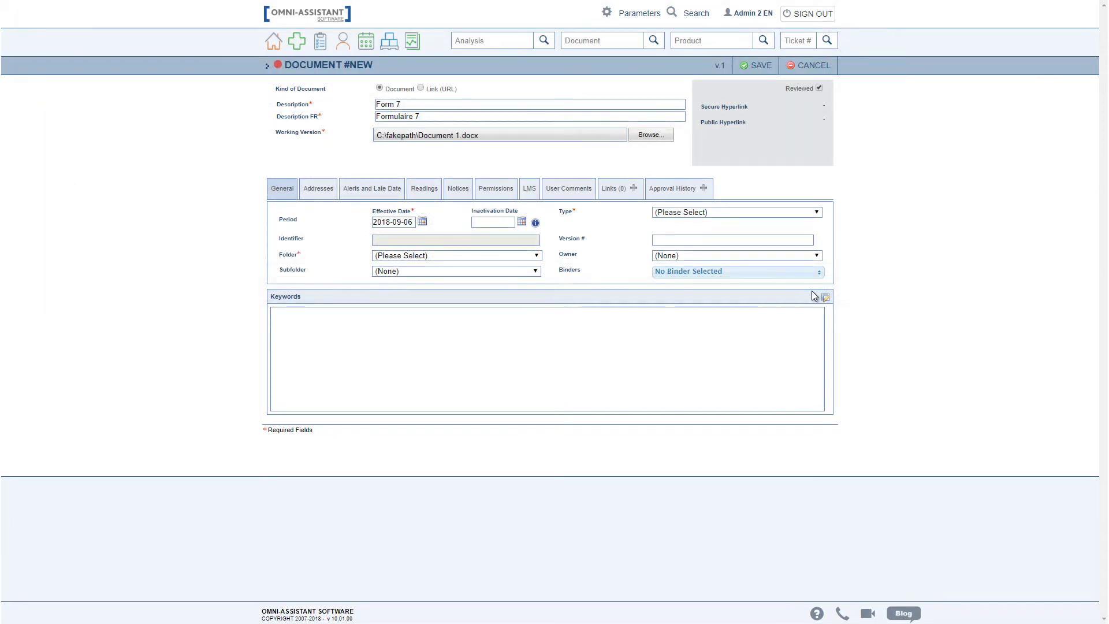
Set the folder to Training Documents and the document type to Form.
click(508, 257)
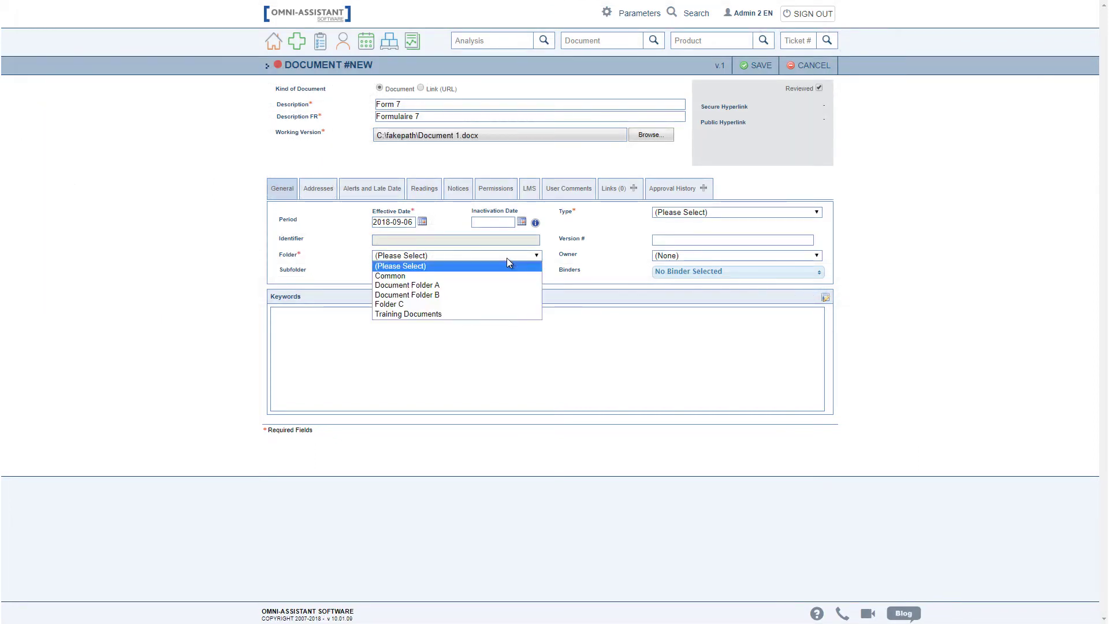
click(497, 314)
click(675, 214)
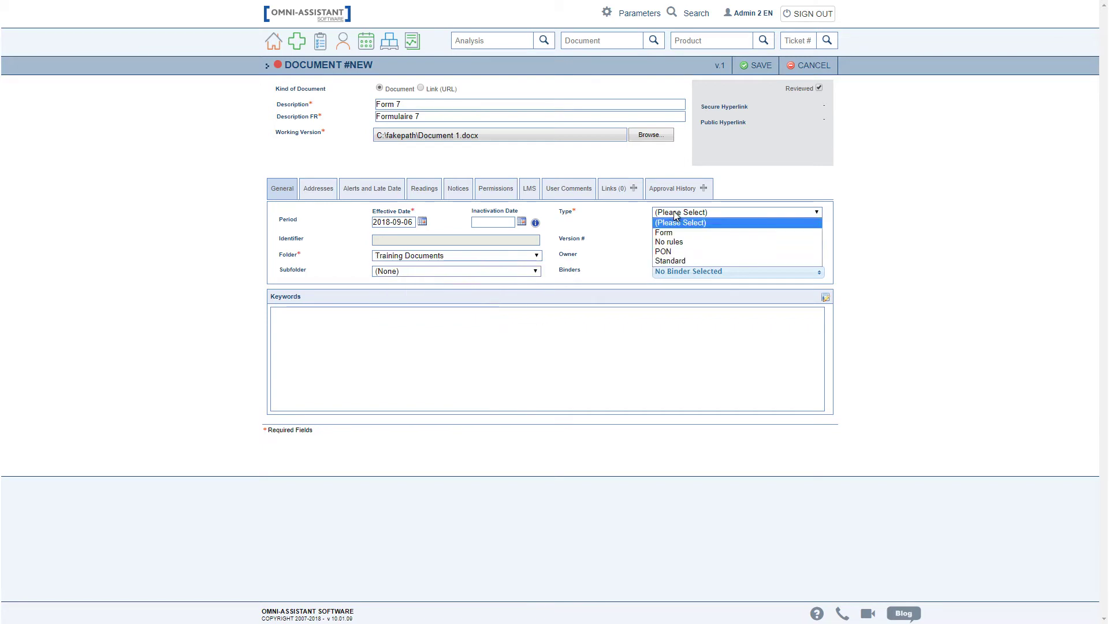
click(679, 232)
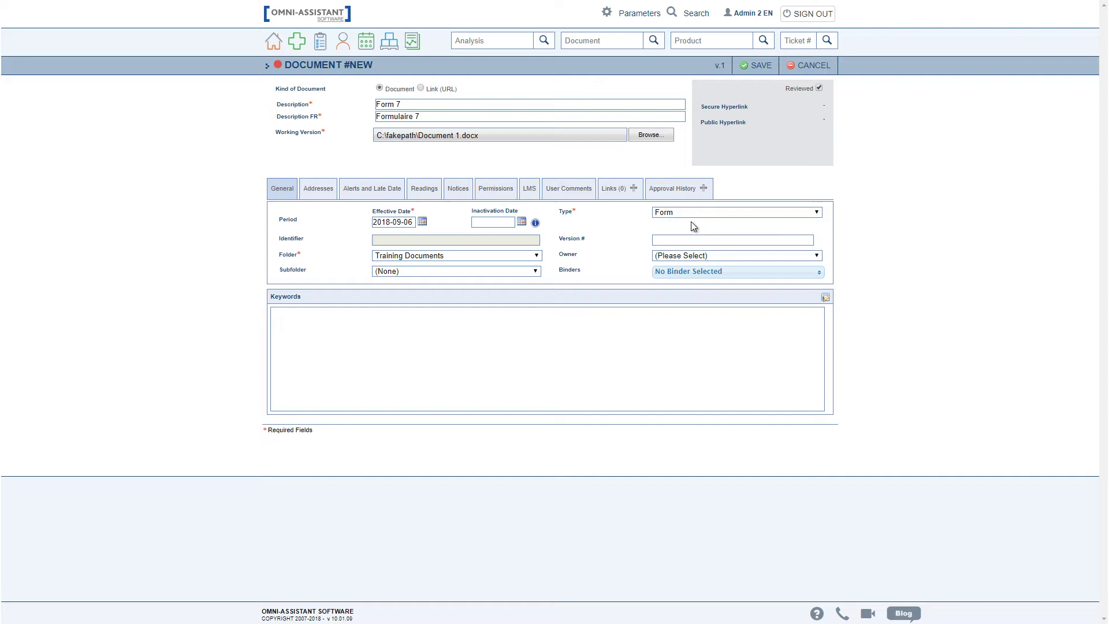
Save the record as Document #1707 and attempt to generate the controlled version.
click(760, 67)
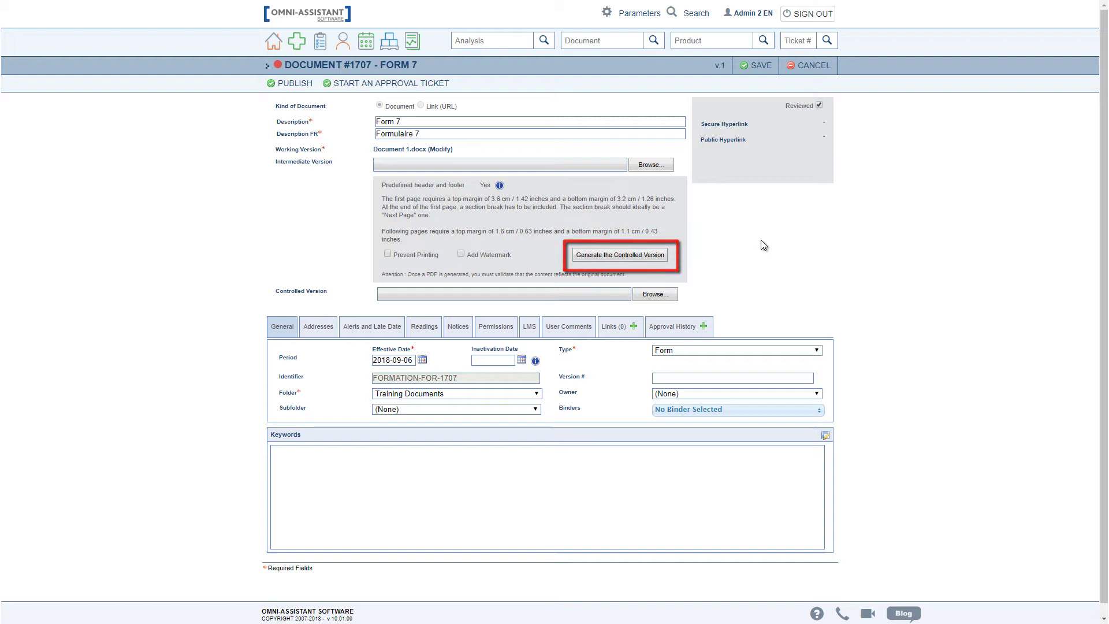
click(646, 258)
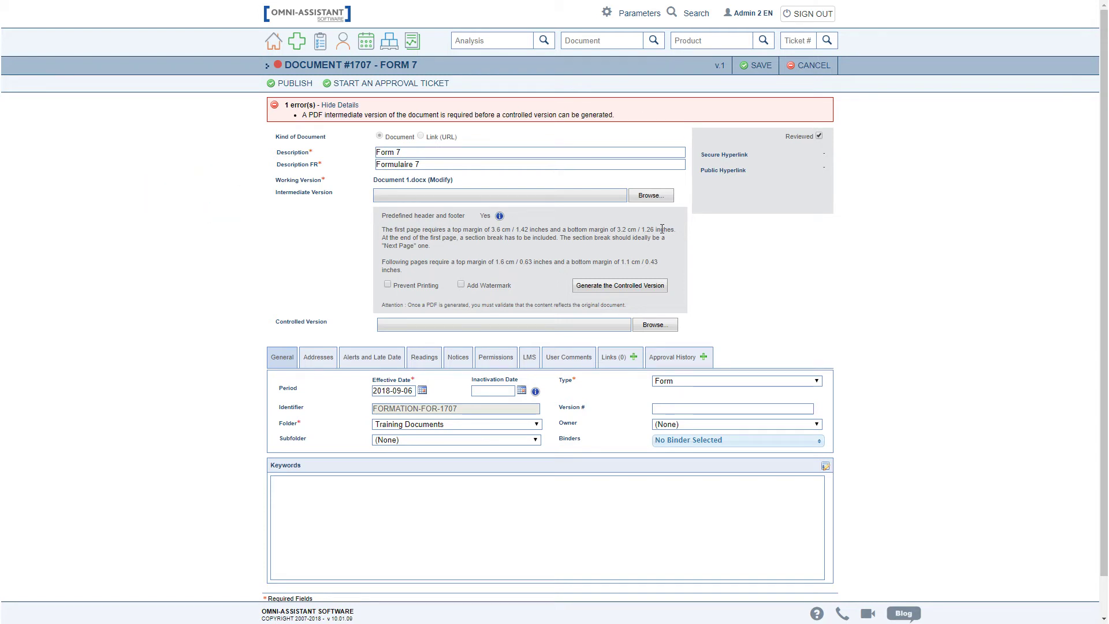
Attach Document 1.pdf as the intermediate version and generate the controlled version from it.
click(651, 196)
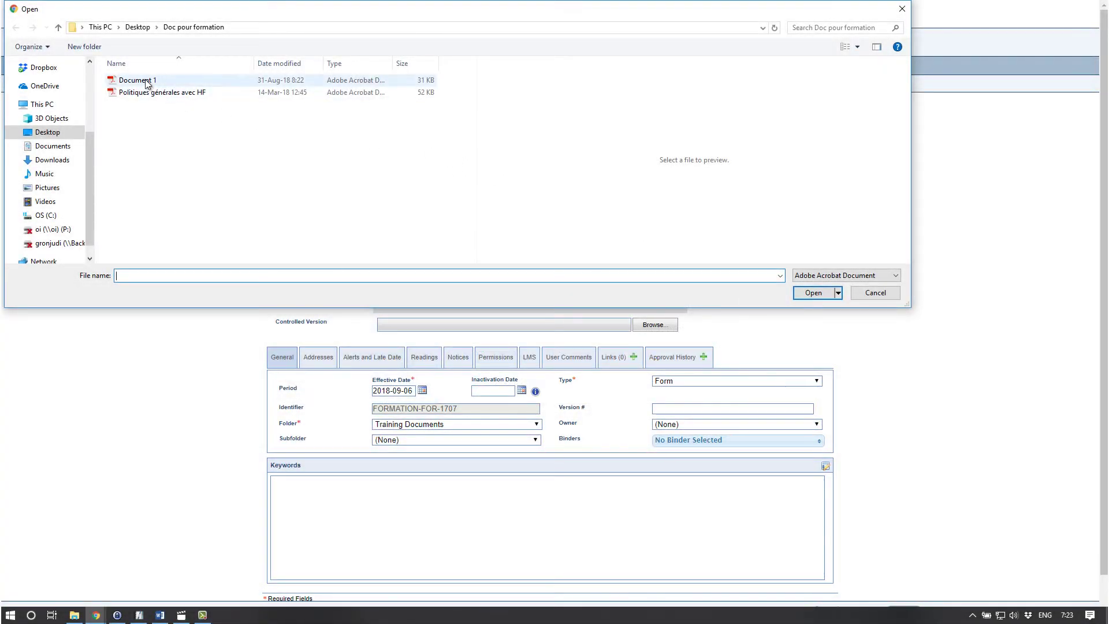
click(146, 85)
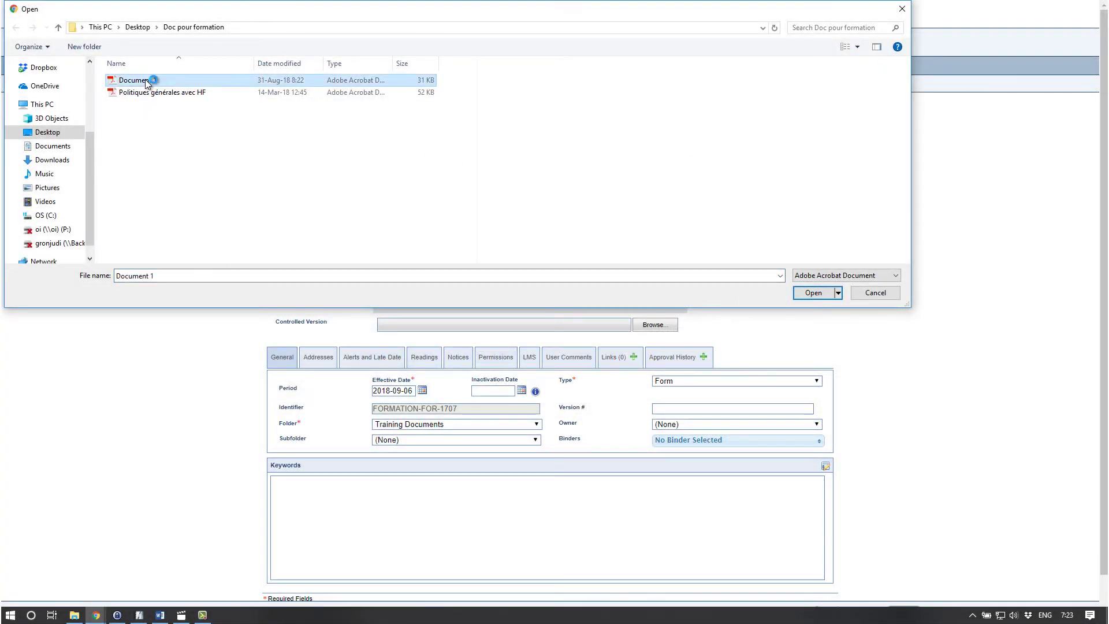
click(806, 294)
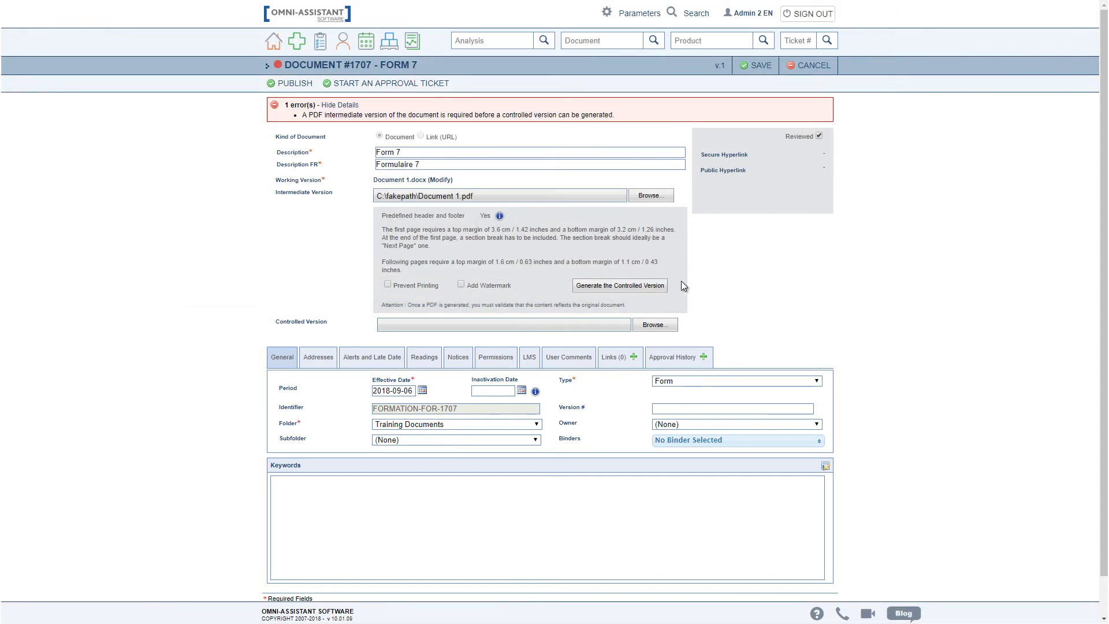
click(636, 283)
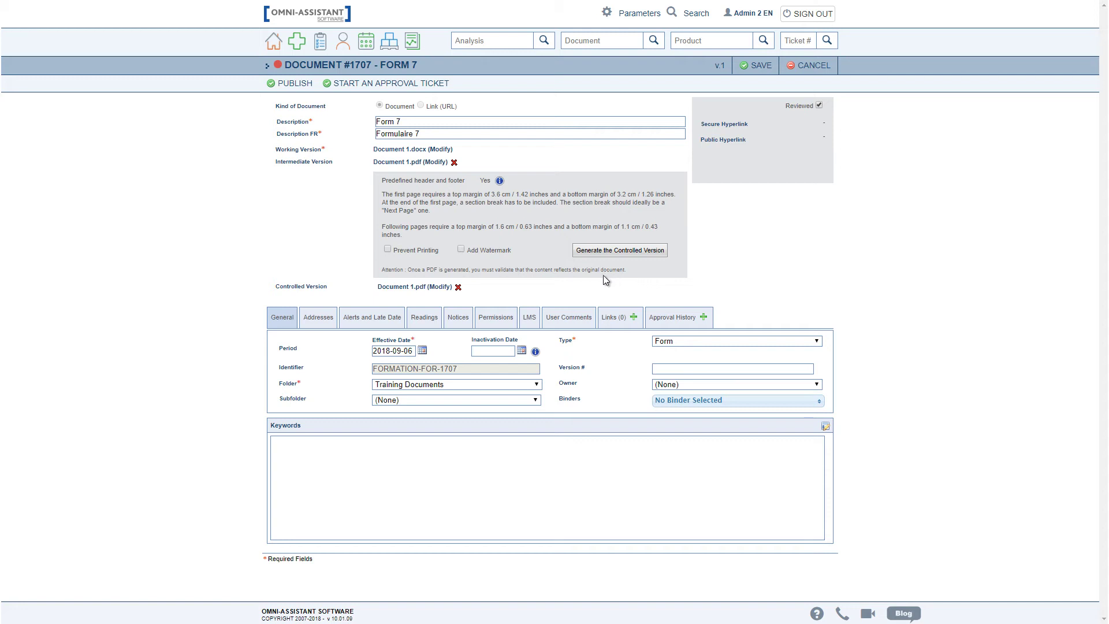
Enable Prevent Printing, enter a print password, and regenerate the controlled version.
click(388, 250)
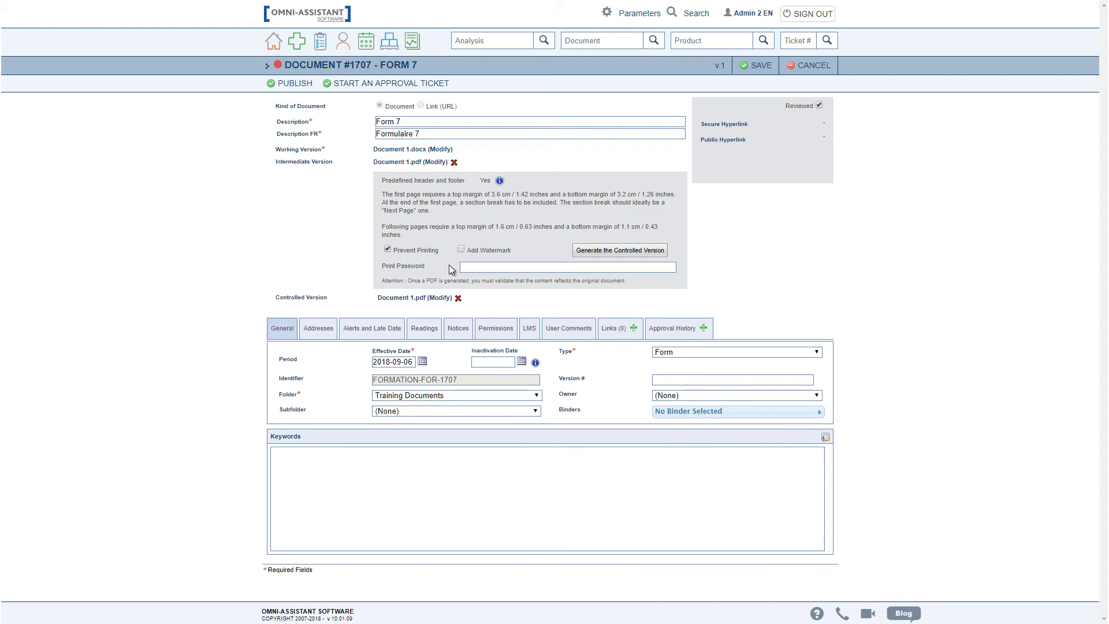
click(470, 267)
text(12345)
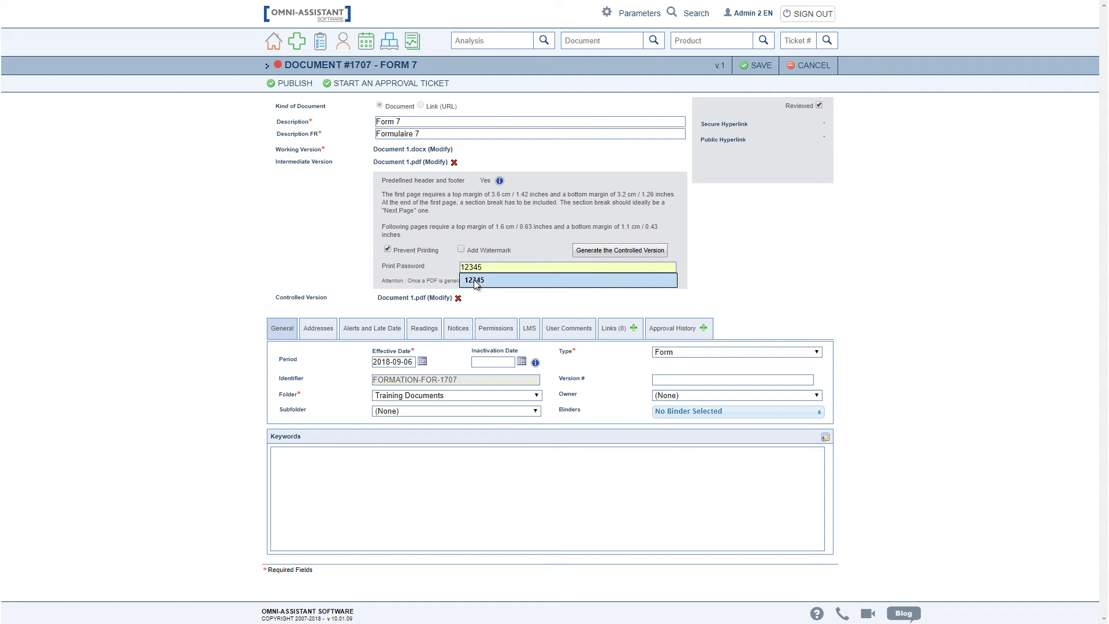
click(475, 280)
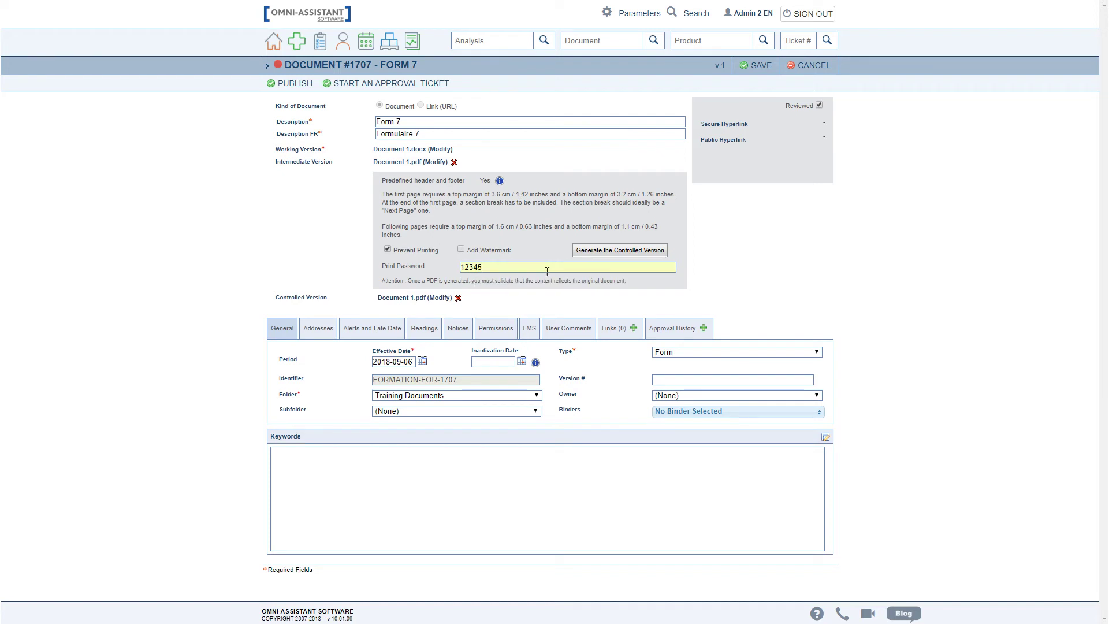
click(608, 252)
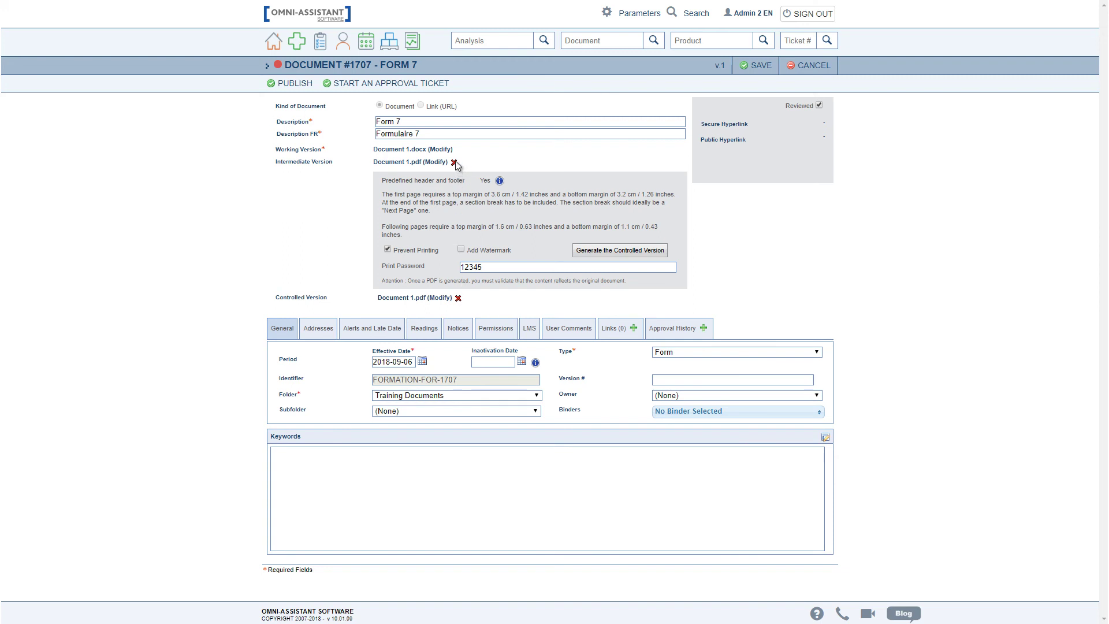
Remove the intermediate and controlled files, then set Document 1.pdf as the controlled version.
click(455, 162)
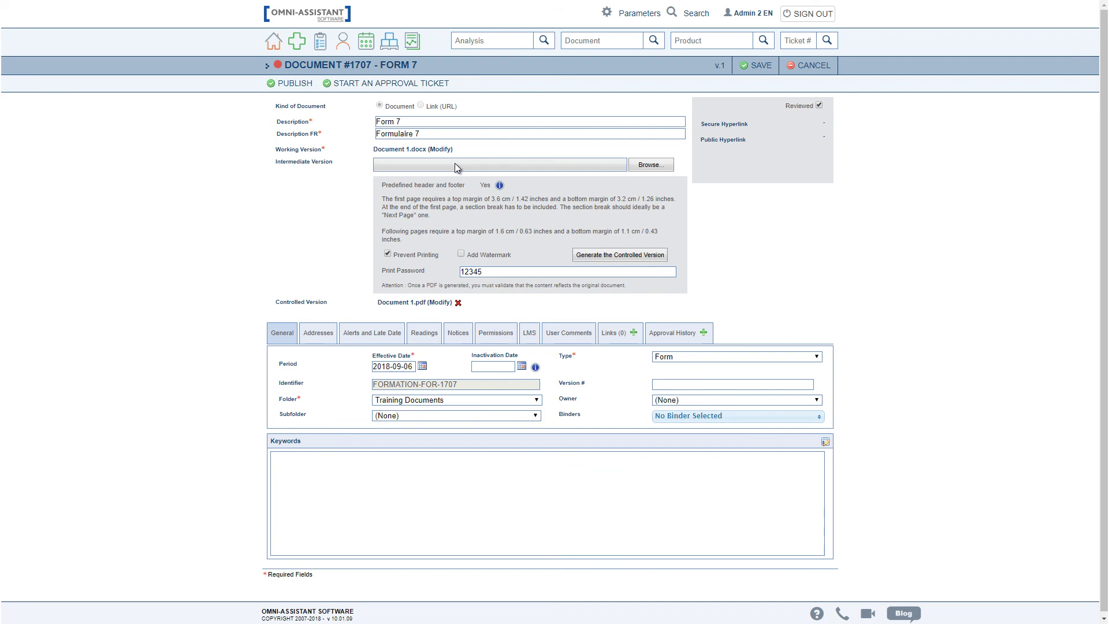
click(459, 302)
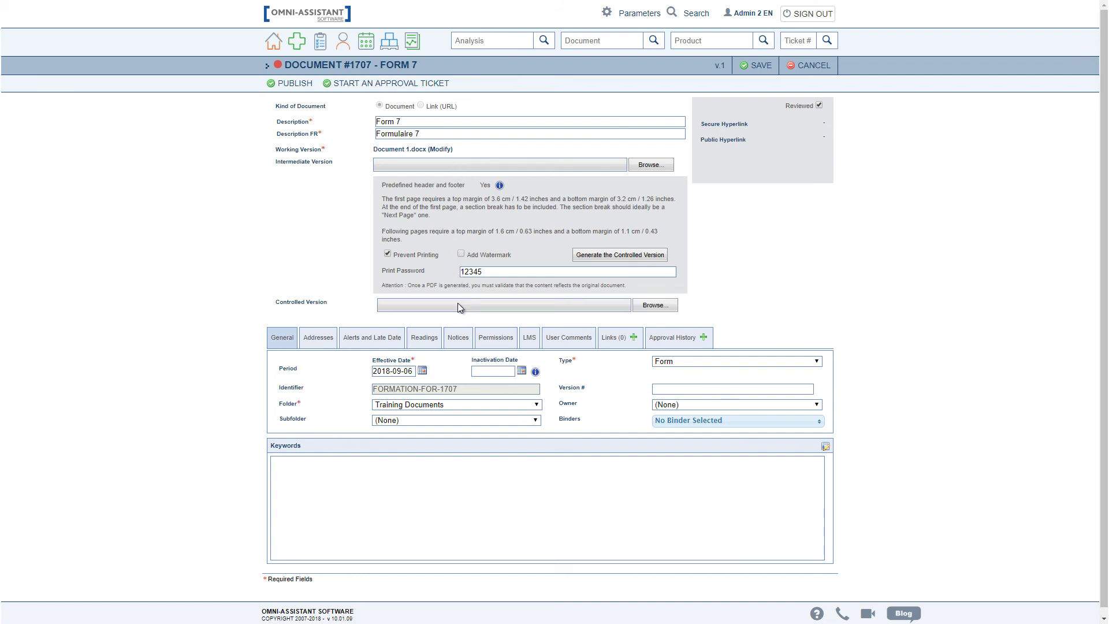
click(648, 308)
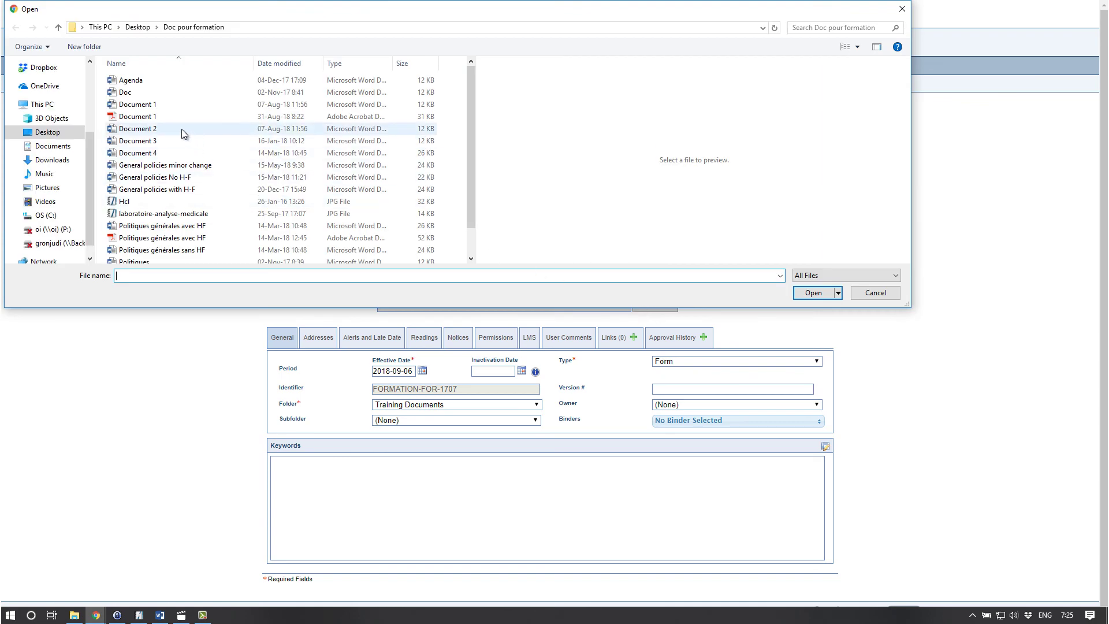
click(133, 118)
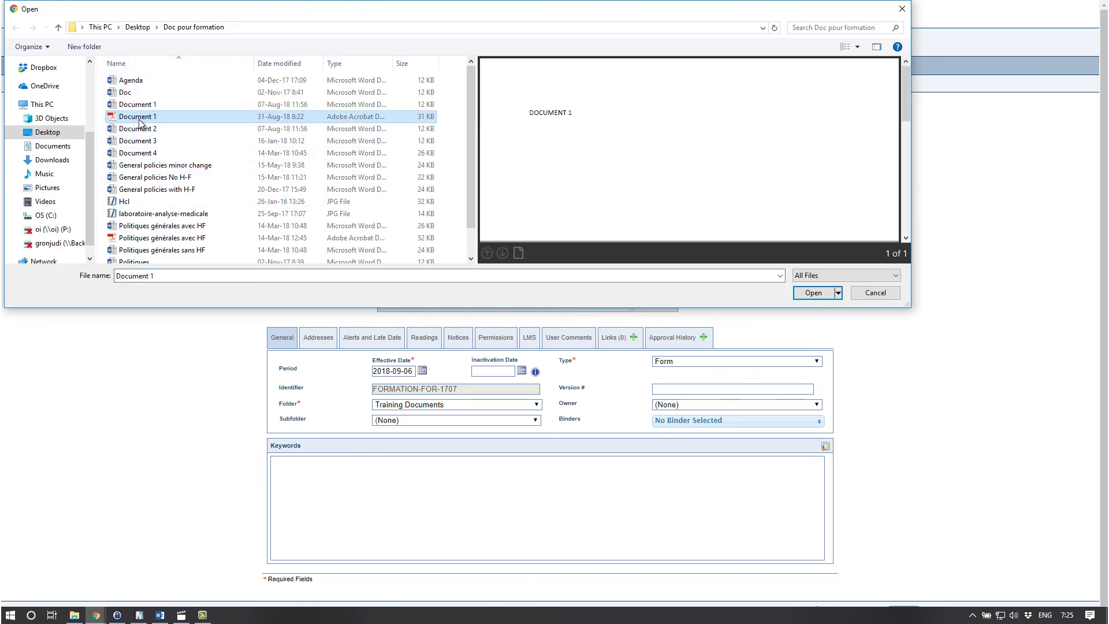
click(825, 292)
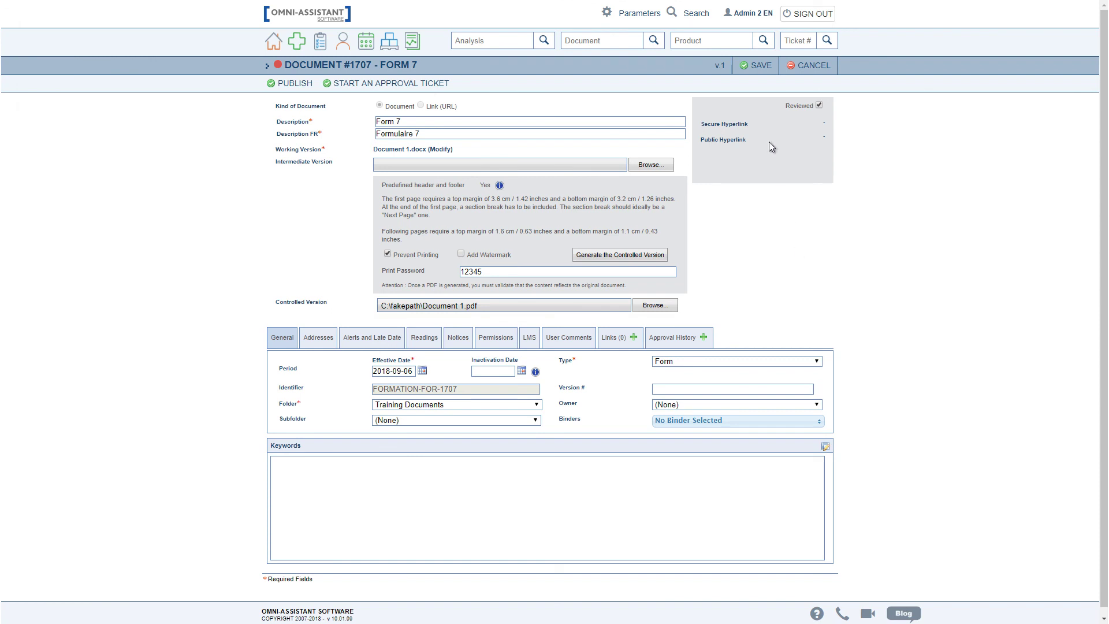
Save Document #1707 with its print-protected Document 1.pdf controlled version.
click(757, 66)
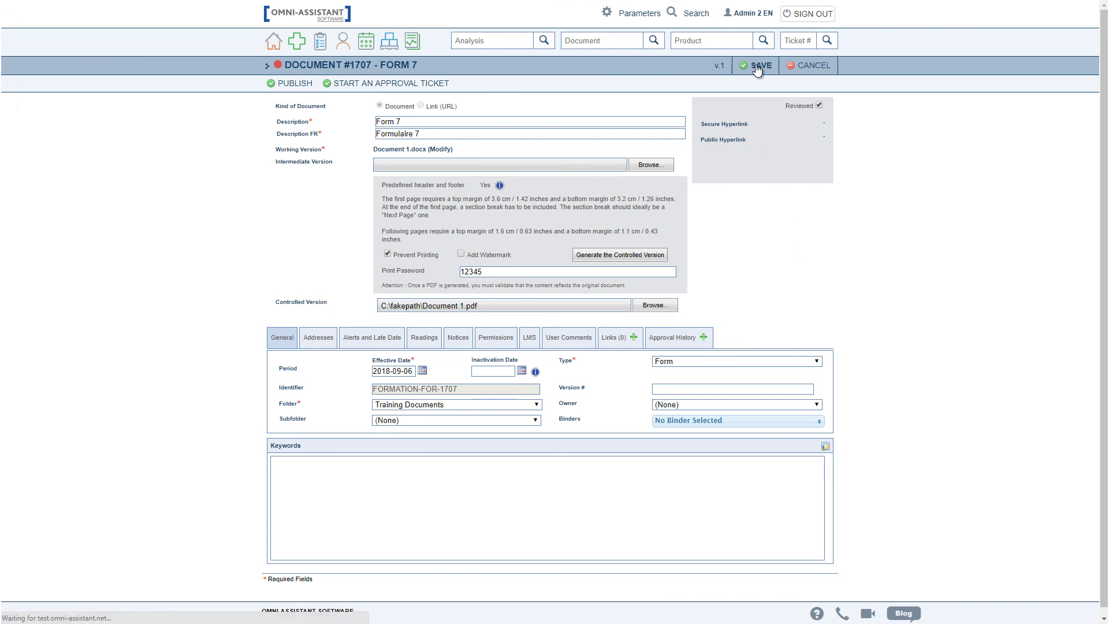